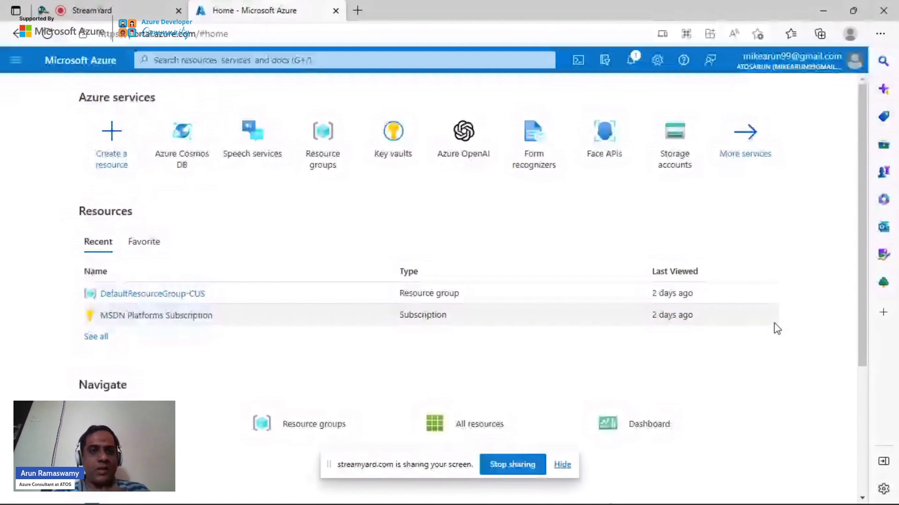
Search the portal for Cosmos and open the Azure Cosmos DB service
{"action": "left_click", "coordinate": [384, 67]}
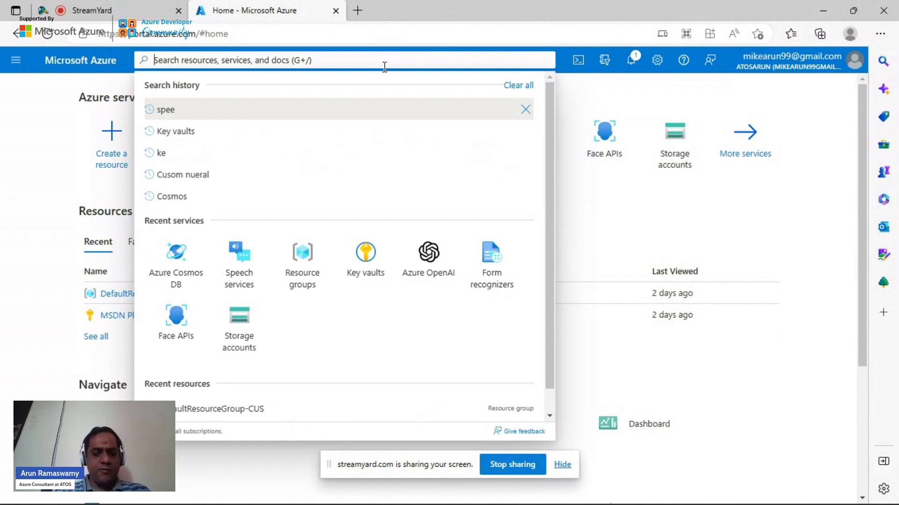
{"action": "type", "text": "A"}
{"action": "key", "text": "BackSpace"}
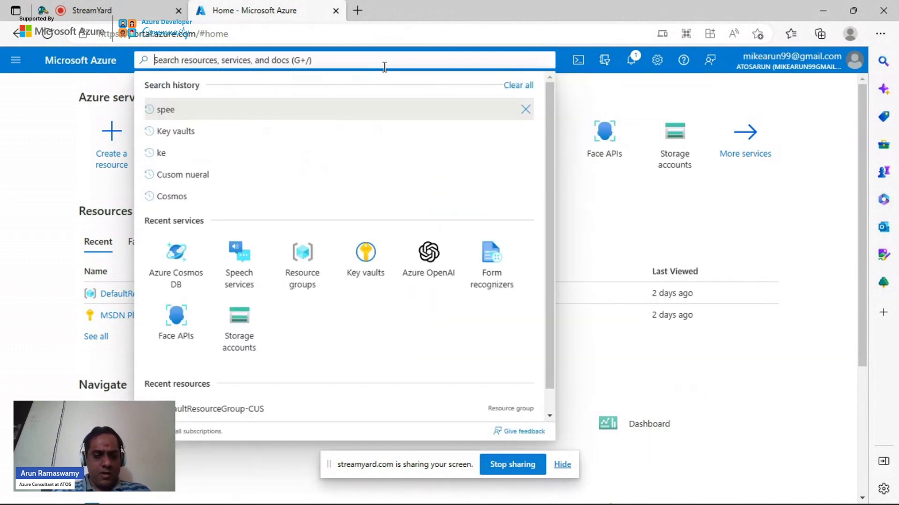
{"action": "type", "text": "Cosmos"}
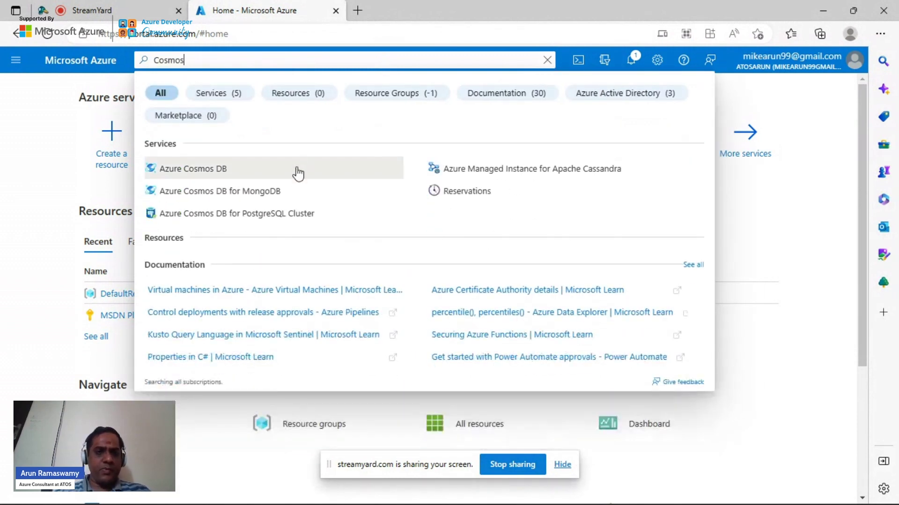
{"action": "left_click", "coordinate": [212, 176]}
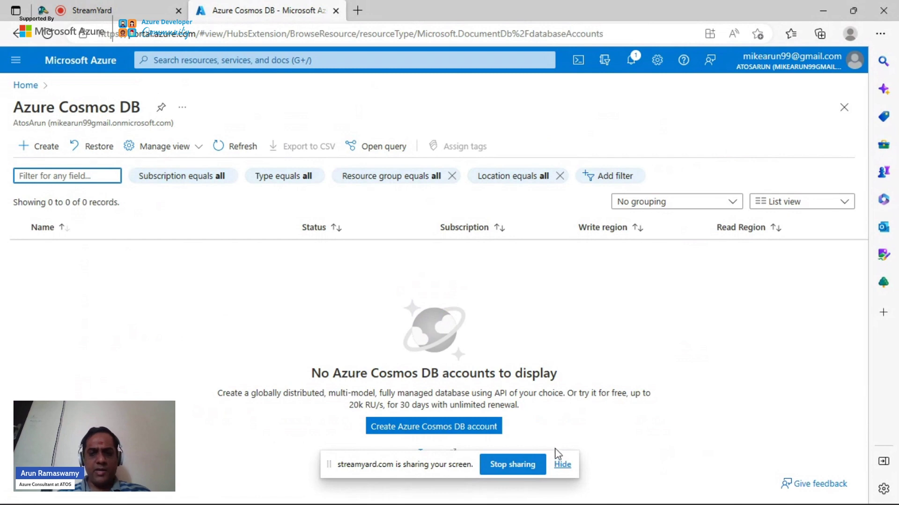
Start creating an Azure Cosmos DB account that uses the NoSQL API
{"action": "left_click", "coordinate": [562, 465]}
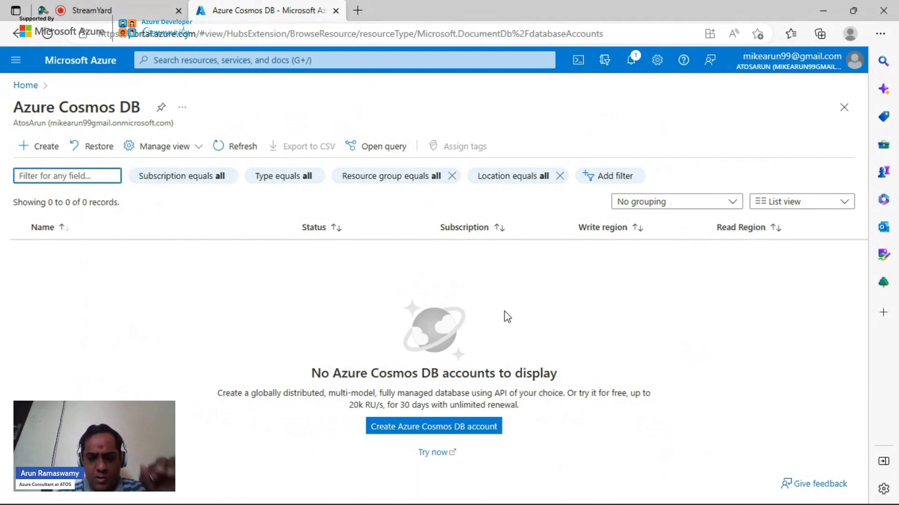
{"action": "left_click", "coordinate": [457, 430]}
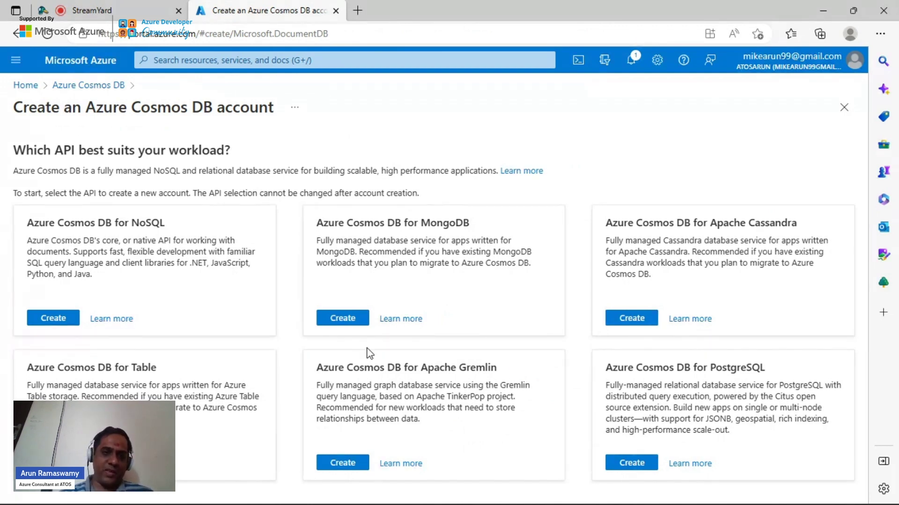
{"action": "left_click", "coordinate": [52, 319]}
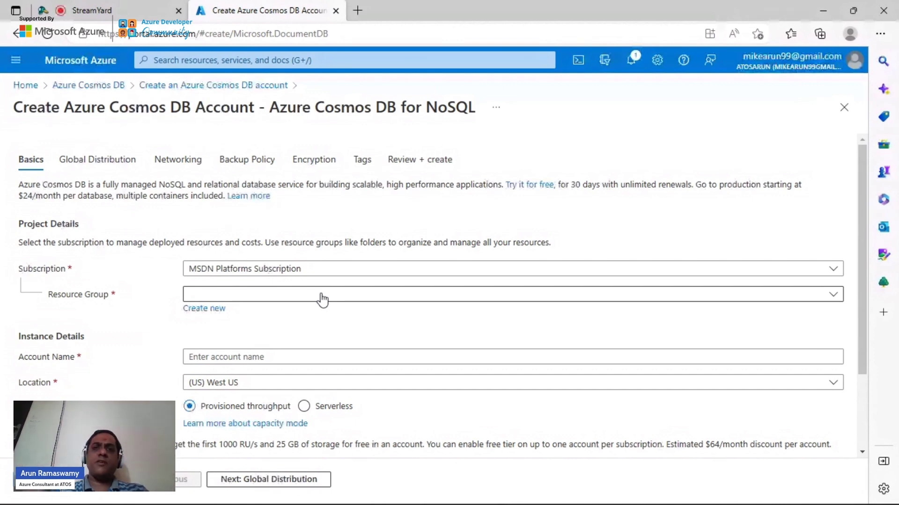
Create a new resource group named myResouceGroup for the Cosmos DB account
{"action": "left_click", "coordinate": [207, 310]}
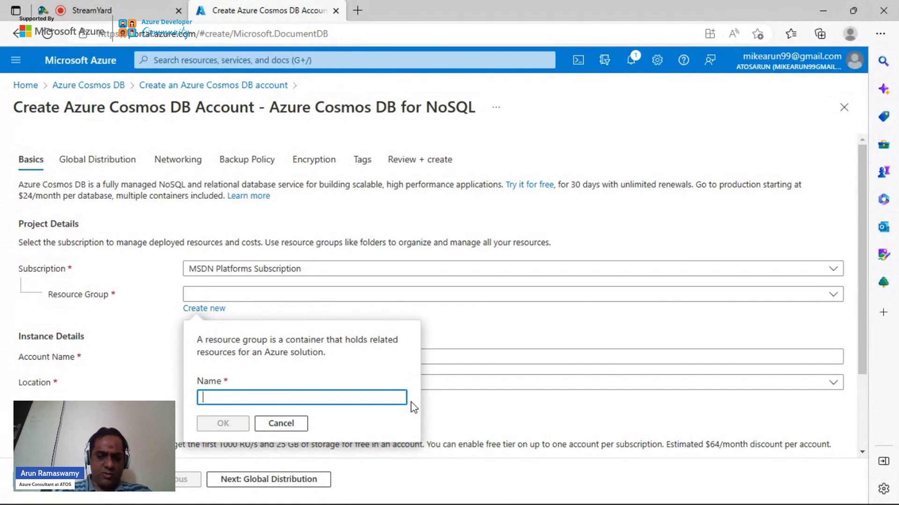
{"action": "type", "text": "myResouc"}
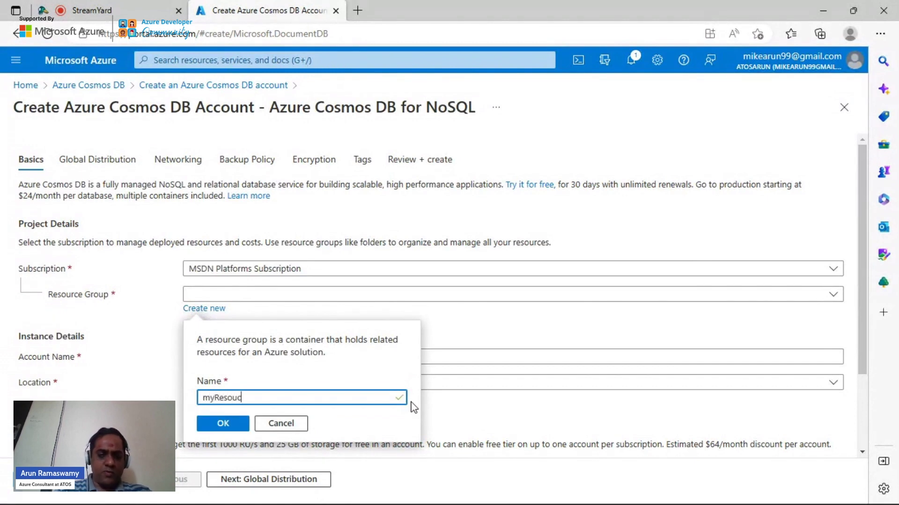
{"action": "type", "text": "eGroup"}
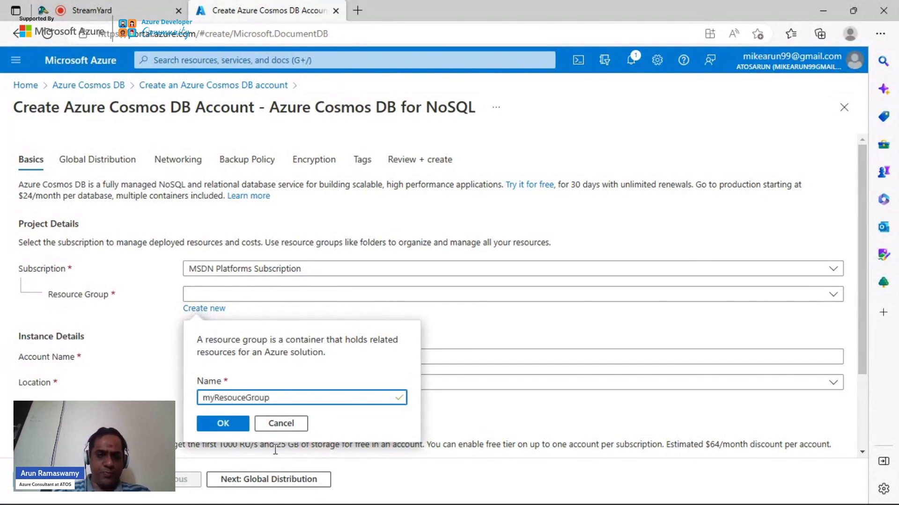
{"action": "left_click", "coordinate": [218, 426]}
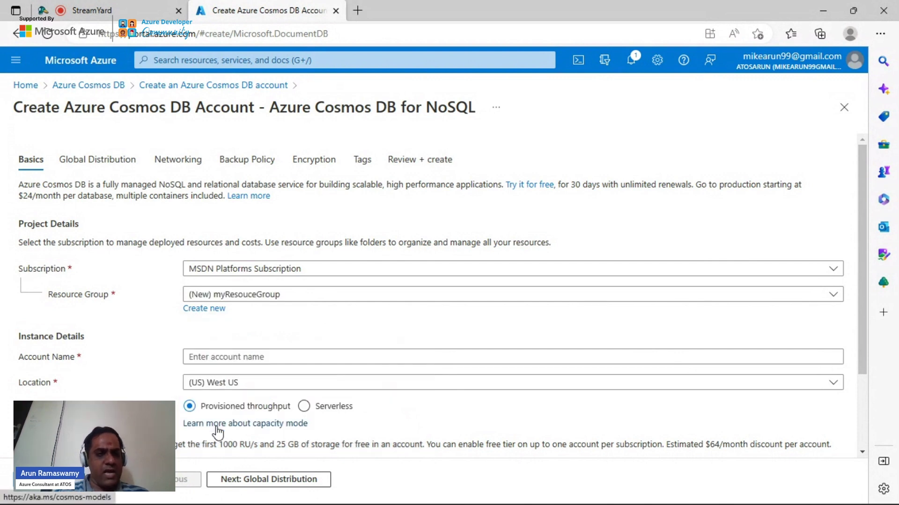
Enter fincosmosdb1 as the account name in the instance details
{"action": "left_click", "coordinate": [248, 358]}
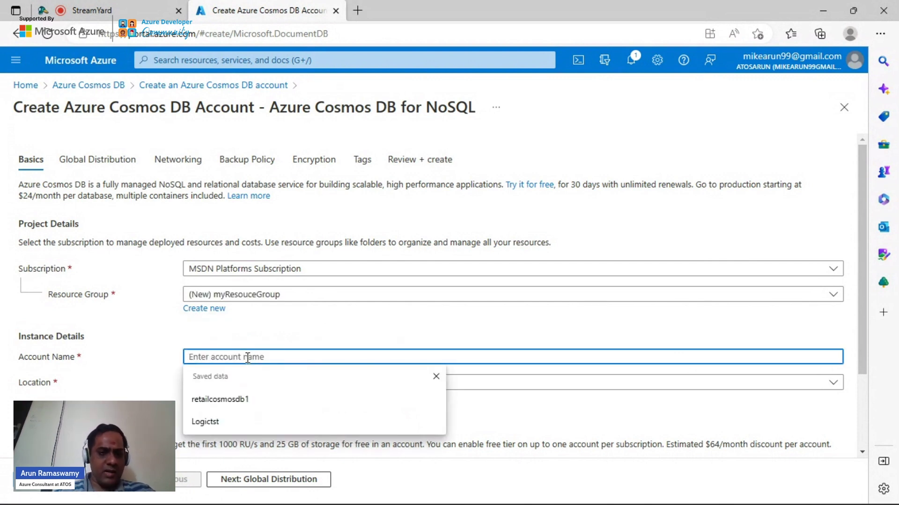
{"action": "type", "text": "fin"}
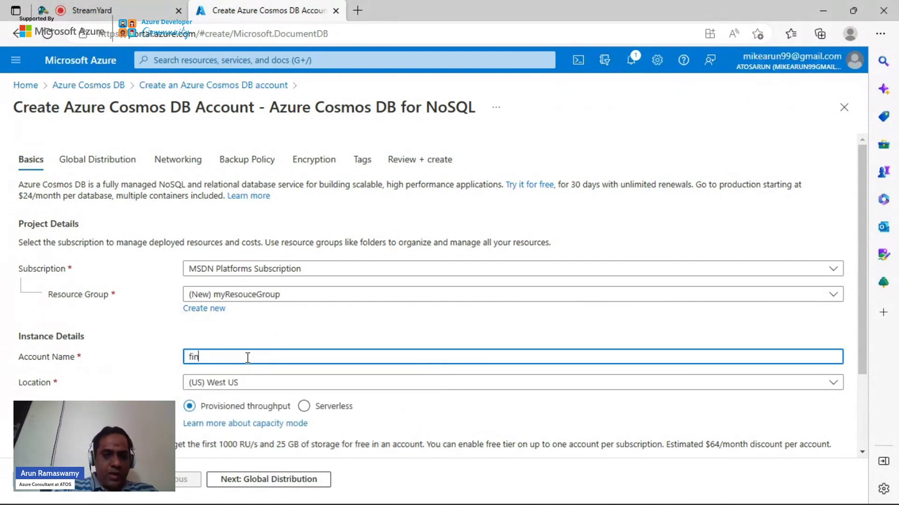
{"action": "type", "text": "cosmosdb1"}
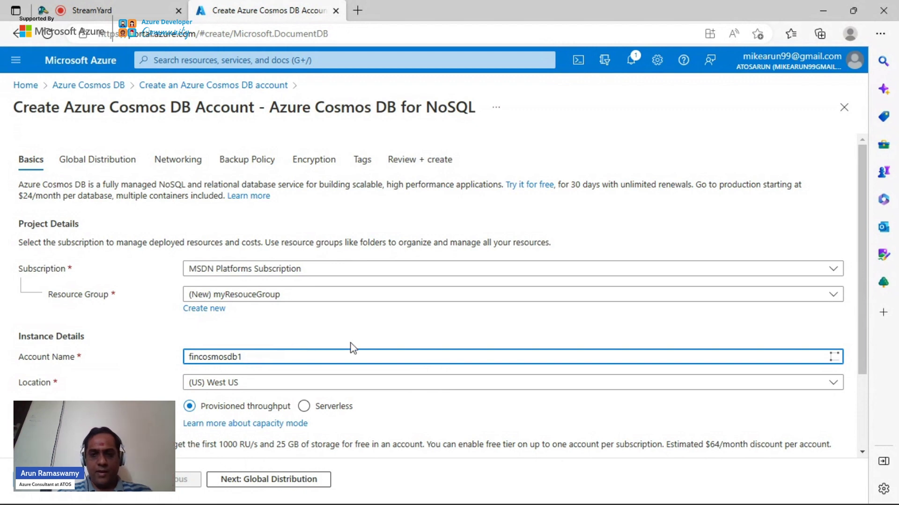
{"action": "left_click", "coordinate": [365, 337]}
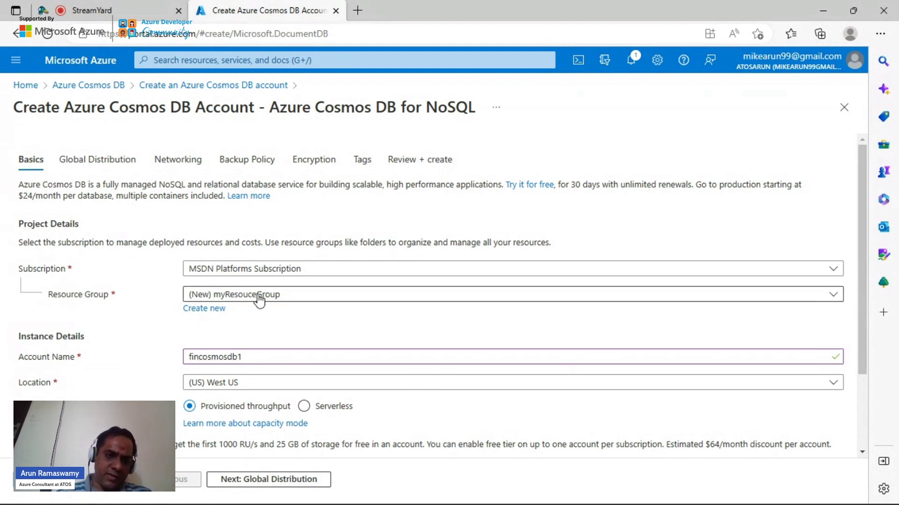
{"action": "left_click", "coordinate": [673, 363]}
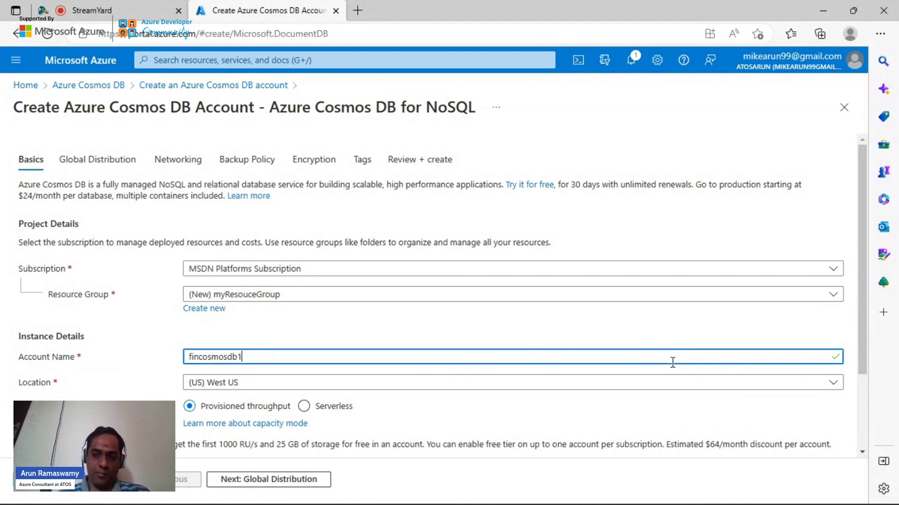
Set the account's location to (Asia Pacific) Central India
{"action": "left_click", "coordinate": [349, 385]}
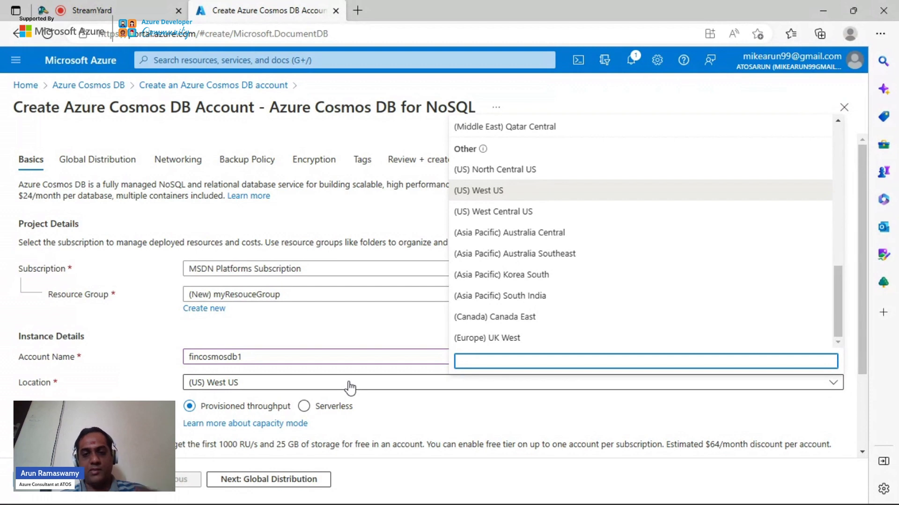
{"action": "type", "text": "centrali"}
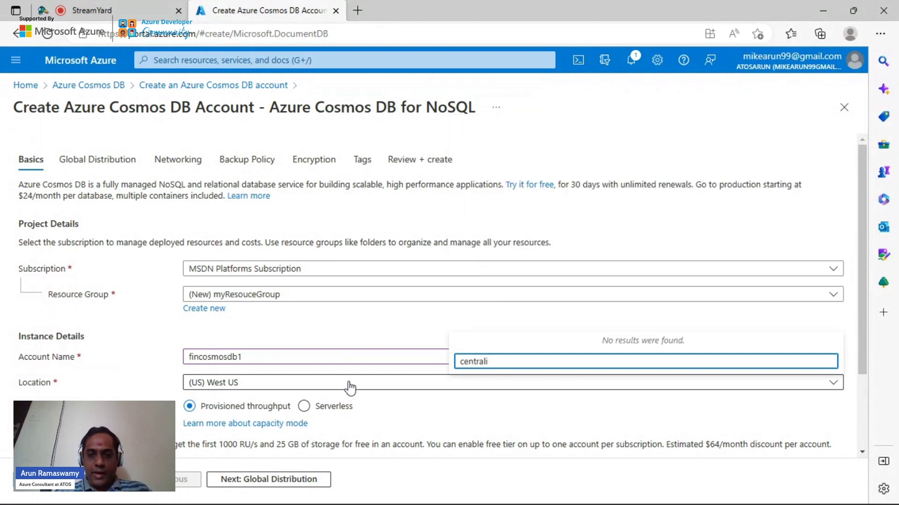
{"action": "key", "text": "BackSpace"}
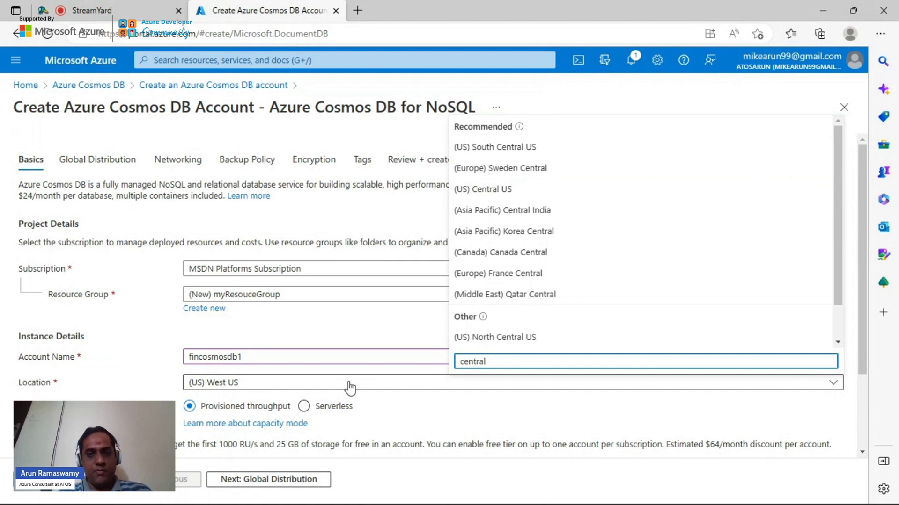
{"action": "type", "text": "indi"}
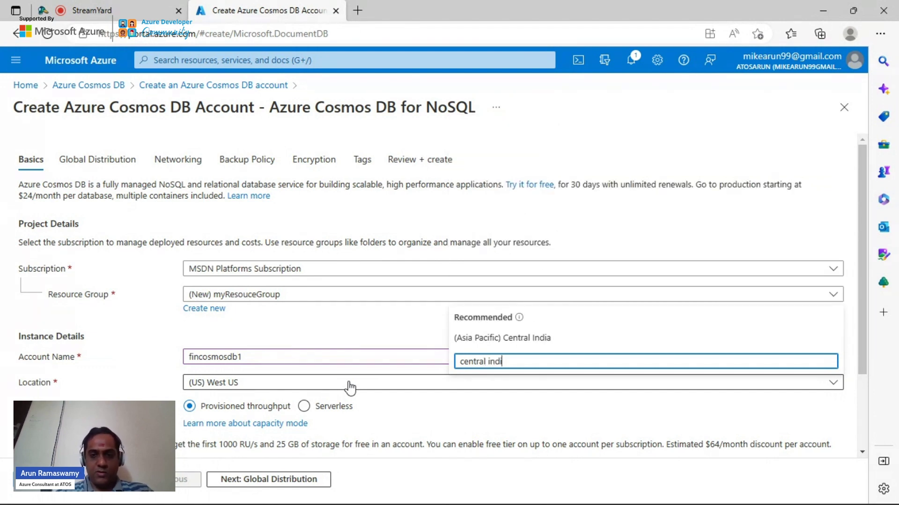
{"action": "left_click", "coordinate": [544, 337]}
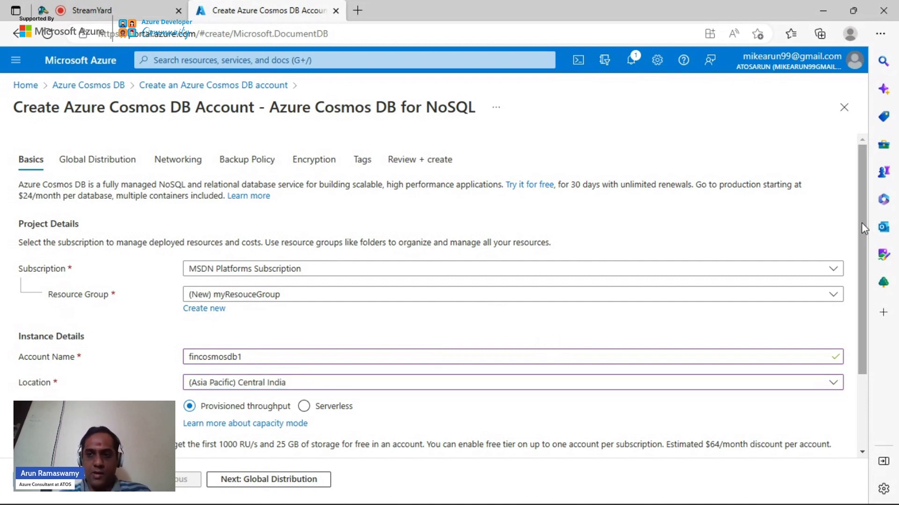
Try the Serverless capacity mode and return the selection to Provisioned throughput
{"action": "left_click_drag", "start_coordinate": [861, 223], "coordinate": [864, 286]}
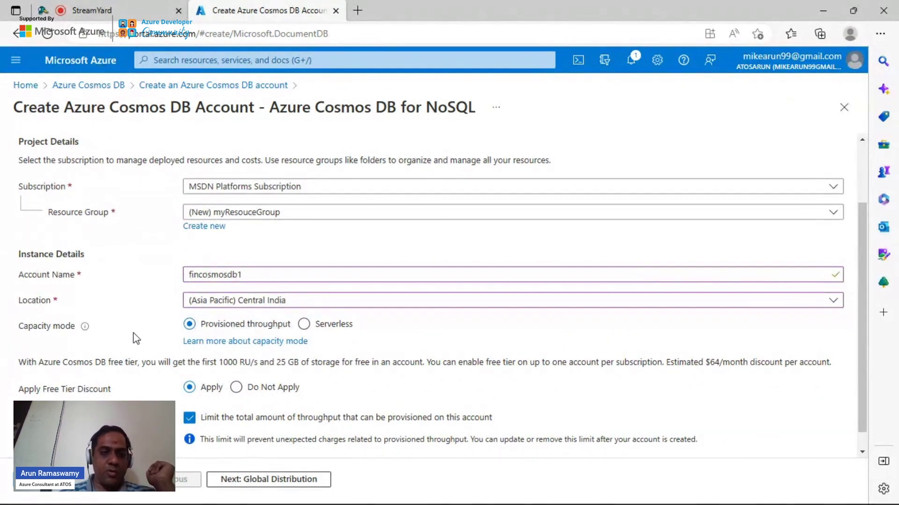
{"action": "mouse_move", "coordinate": [85, 329]}
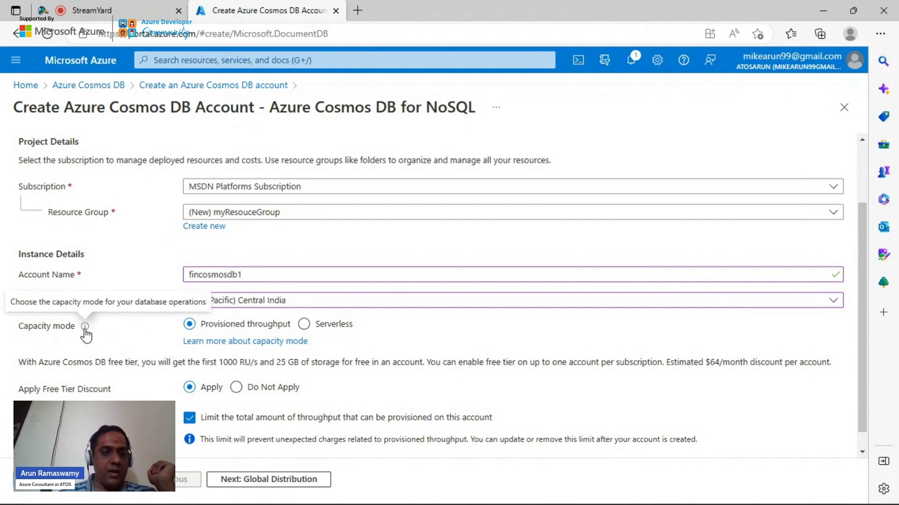
{"action": "left_click", "coordinate": [343, 328]}
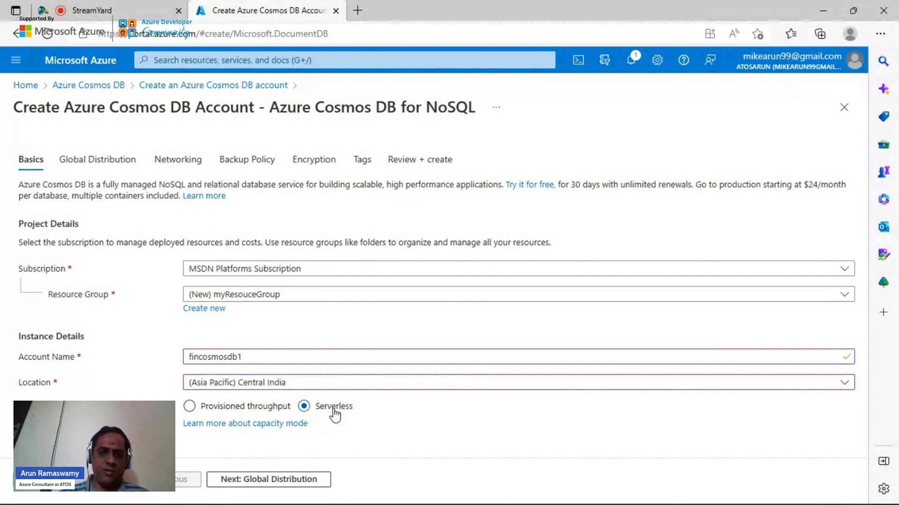
{"action": "left_click", "coordinate": [190, 406]}
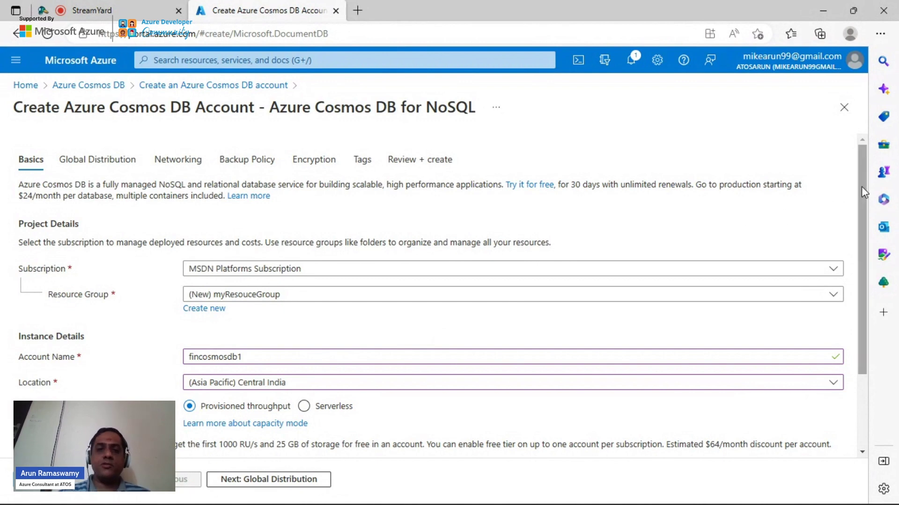
Advance from the basic settings through Global Distribution to the Networking settings
{"action": "left_click_drag", "start_coordinate": [861, 211], "coordinate": [864, 283]}
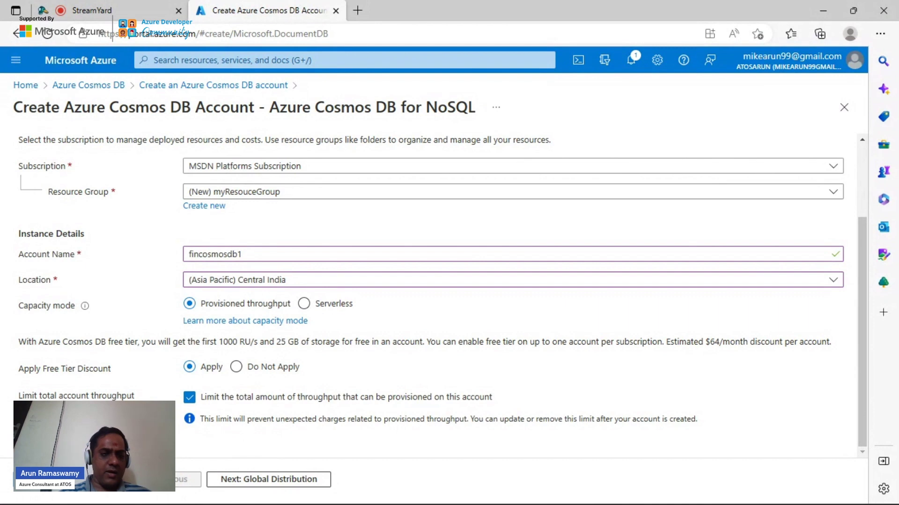
{"action": "left_click", "coordinate": [277, 481]}
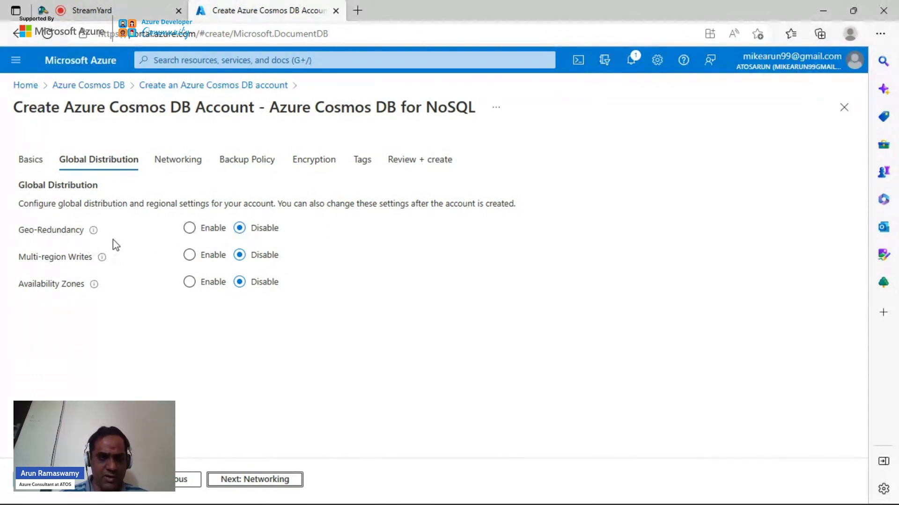
{"action": "mouse_move", "coordinate": [102, 262]}
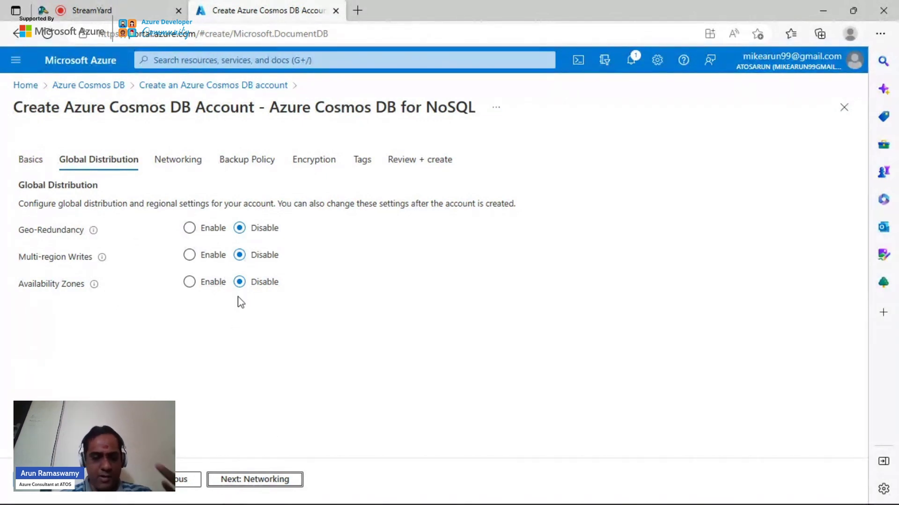
{"action": "left_click", "coordinate": [256, 480]}
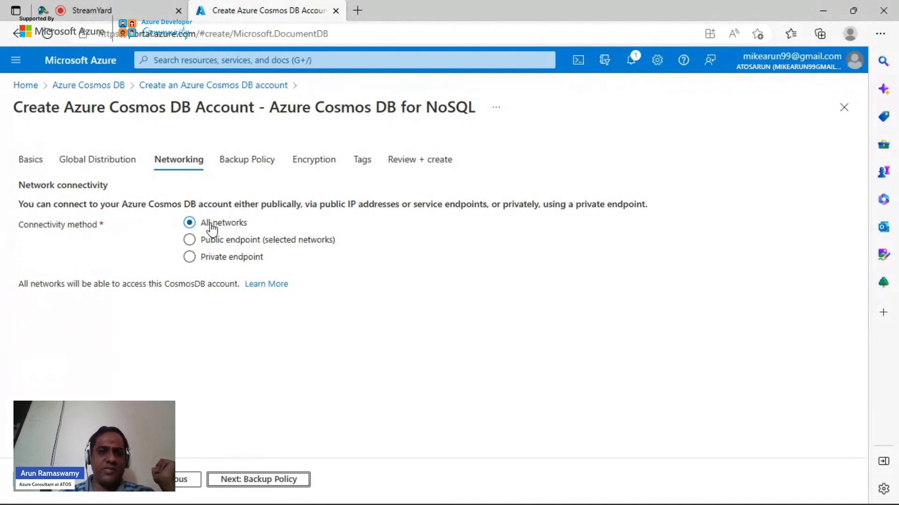
Preview the public endpoint and private endpoint connectivity options and return the connectivity method to All networks
{"action": "left_click", "coordinate": [189, 241]}
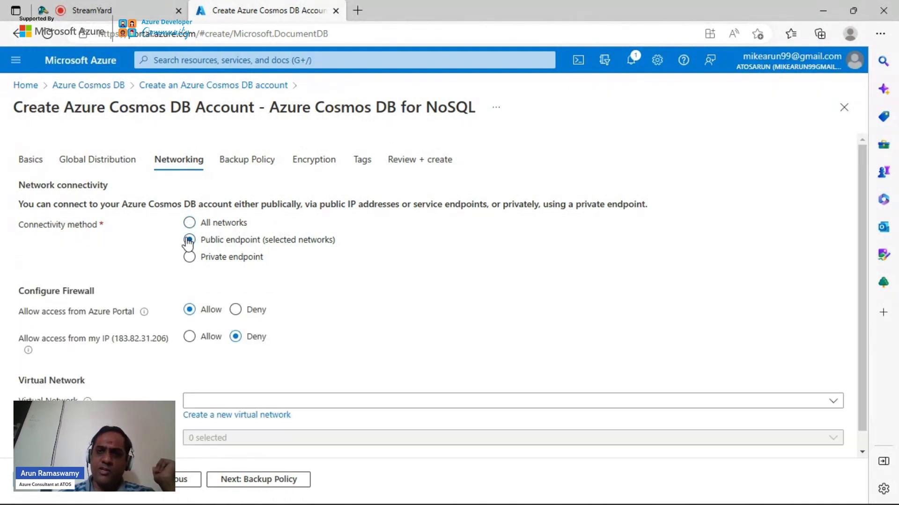
{"action": "left_click", "coordinate": [191, 263]}
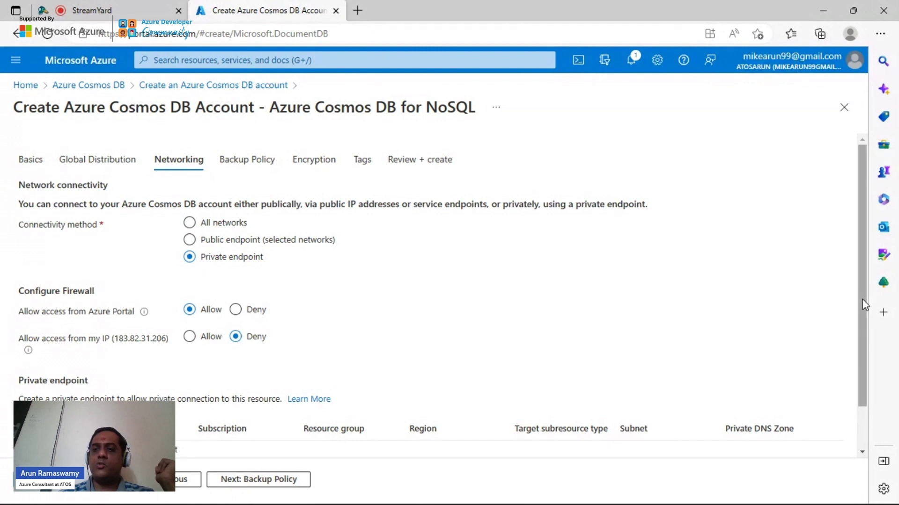
{"action": "left_click_drag", "start_coordinate": [865, 301], "coordinate": [865, 361]}
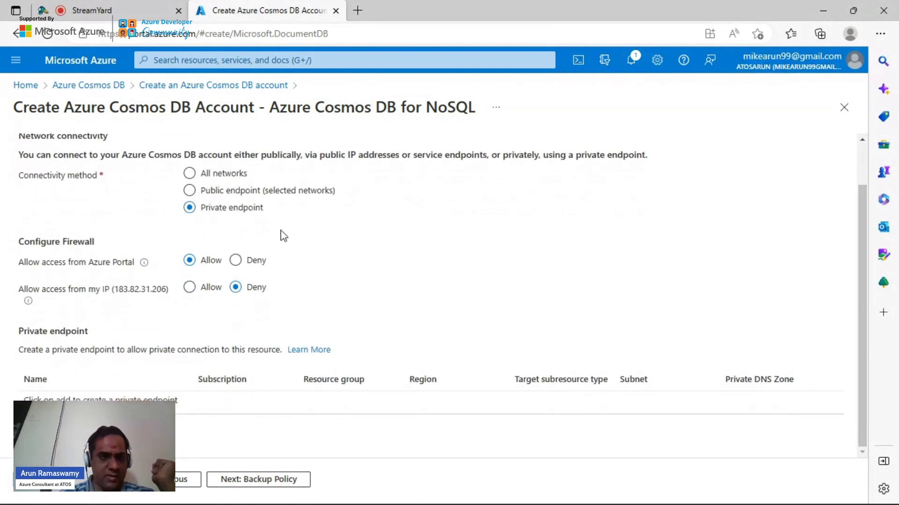
{"action": "left_click", "coordinate": [199, 174]}
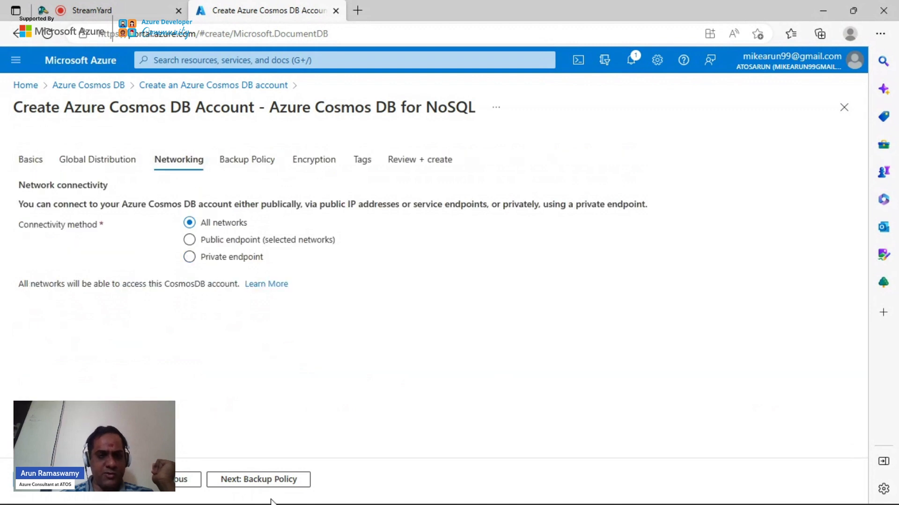
Continue to the backup policy settings and select the Continuous (7 days) policy
{"action": "left_click", "coordinate": [258, 480]}
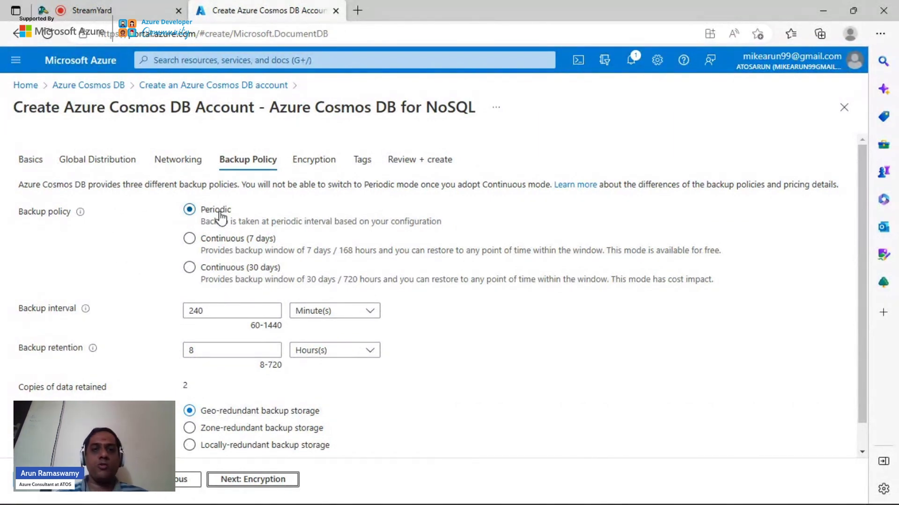
{"action": "left_click", "coordinate": [228, 241]}
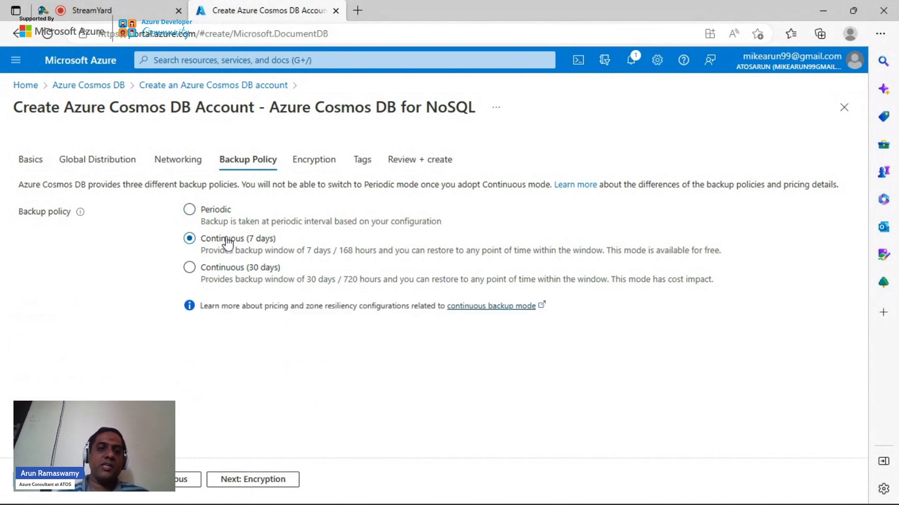
Switch the backup policy to Periodic and review its interval, retention and storage redundancy settings
{"action": "left_click", "coordinate": [217, 216]}
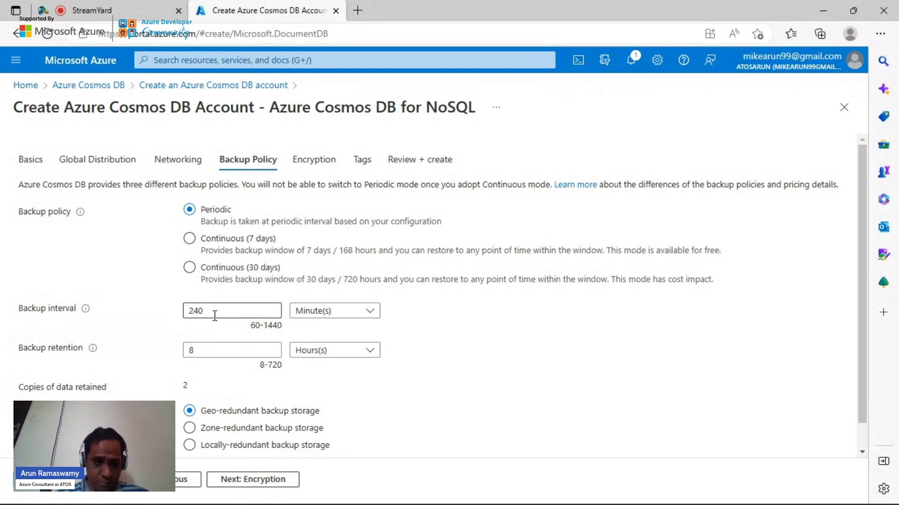
{"action": "left_click", "coordinate": [217, 351]}
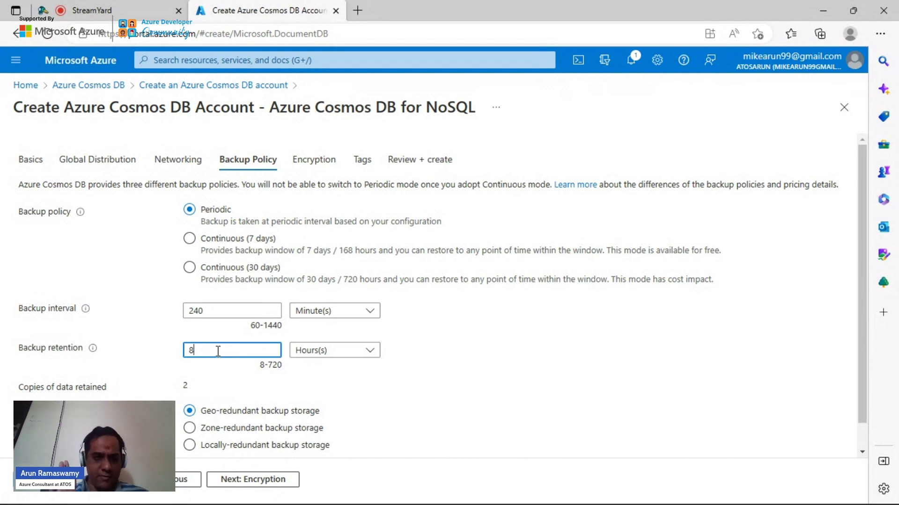
{"action": "left_click", "coordinate": [478, 379]}
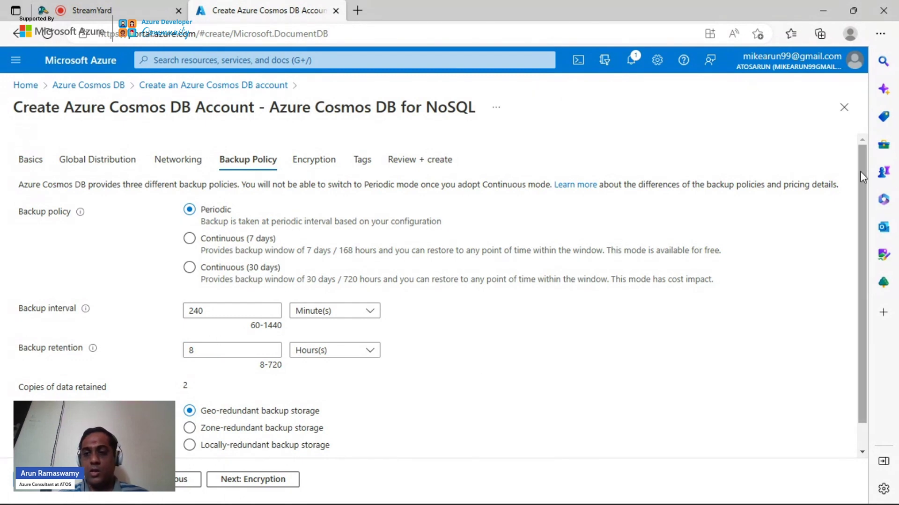
{"action": "scroll", "coordinate": [868, 246], "scroll_direction": "down", "scroll_amount": 1}
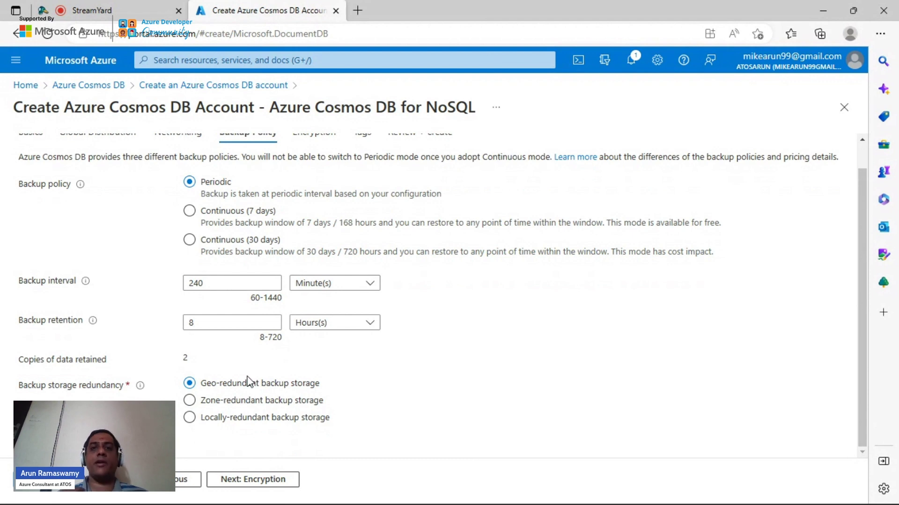
Proceed through the Encryption and Tags settings without changing them, then review the configuration and create the account
{"action": "left_click", "coordinate": [231, 481]}
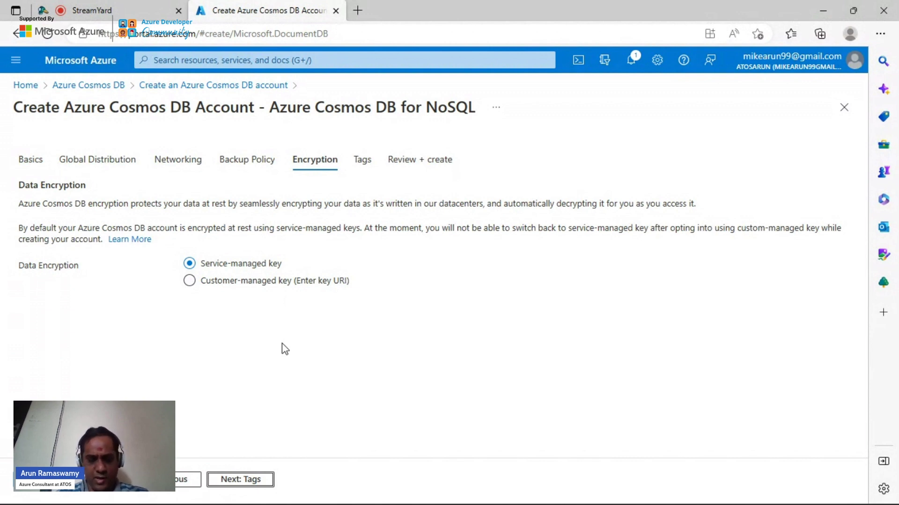
{"action": "left_click", "coordinate": [256, 481]}
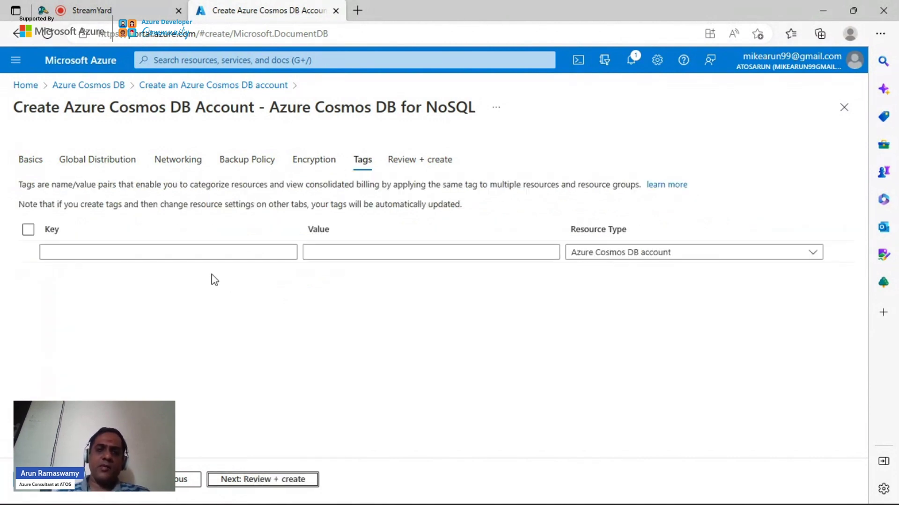
{"action": "left_click", "coordinate": [207, 258]}
{"action": "left_click", "coordinate": [327, 257]}
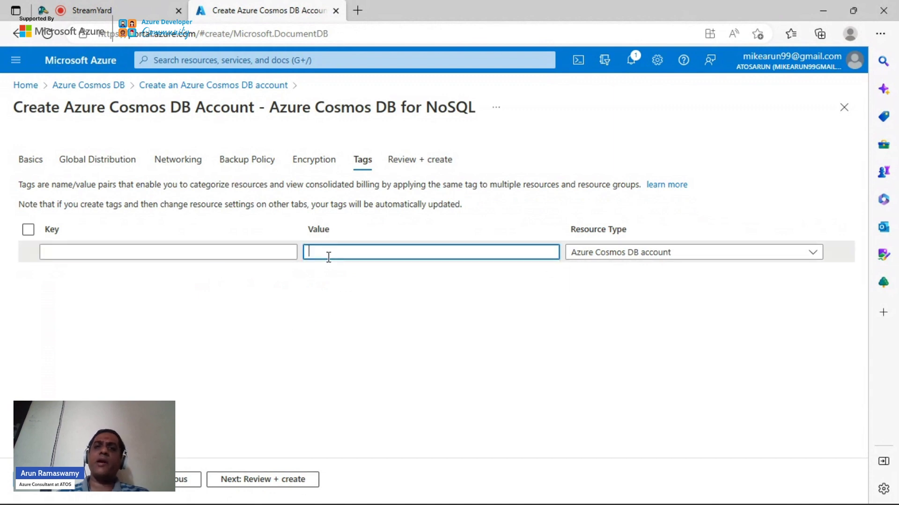
{"action": "left_click", "coordinate": [232, 328]}
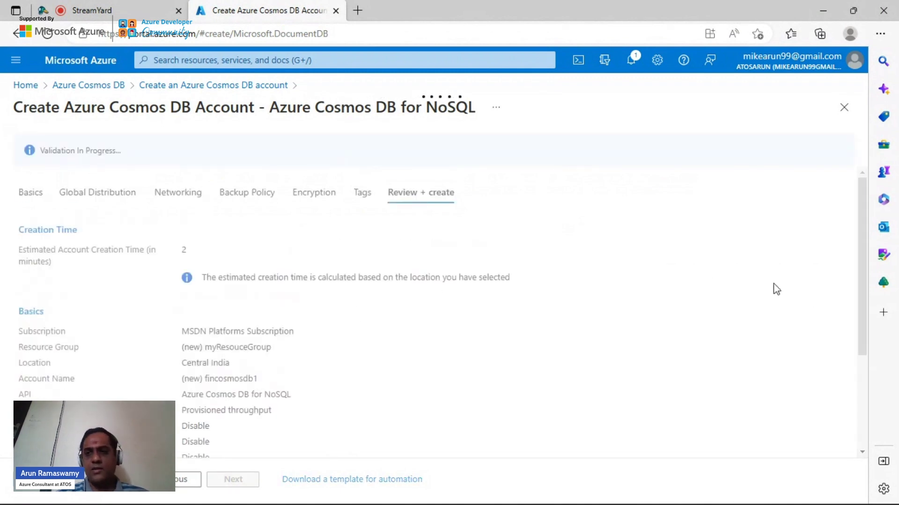
{"action": "left_click_drag", "start_coordinate": [861, 244], "coordinate": [865, 282]}
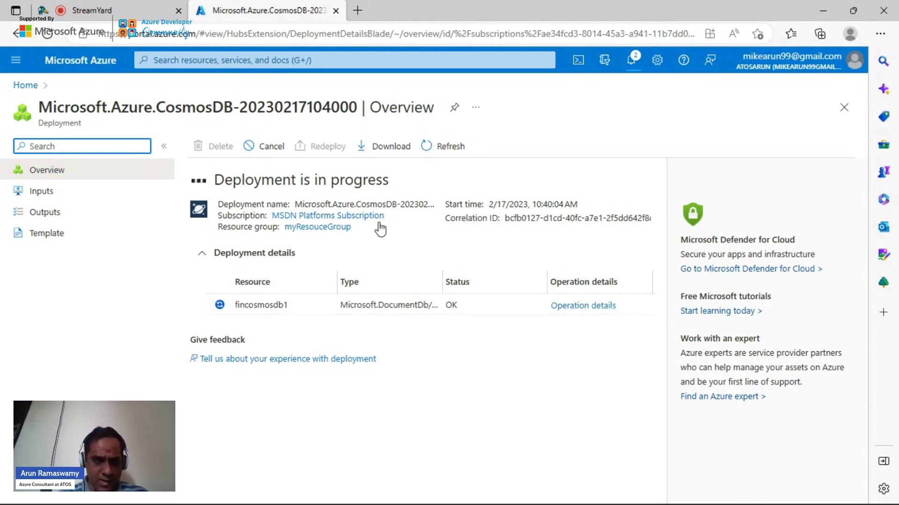
Launch Paint with a blank canvas from the Windows Run dialog
{"action": "key", "text": "super+r"}
{"action": "key", "text": "alt+Down"}
{"action": "key", "text": "alt+Down"}
{"action": "key", "text": "alt+Down"}
{"action": "key", "text": "alt+Down"}
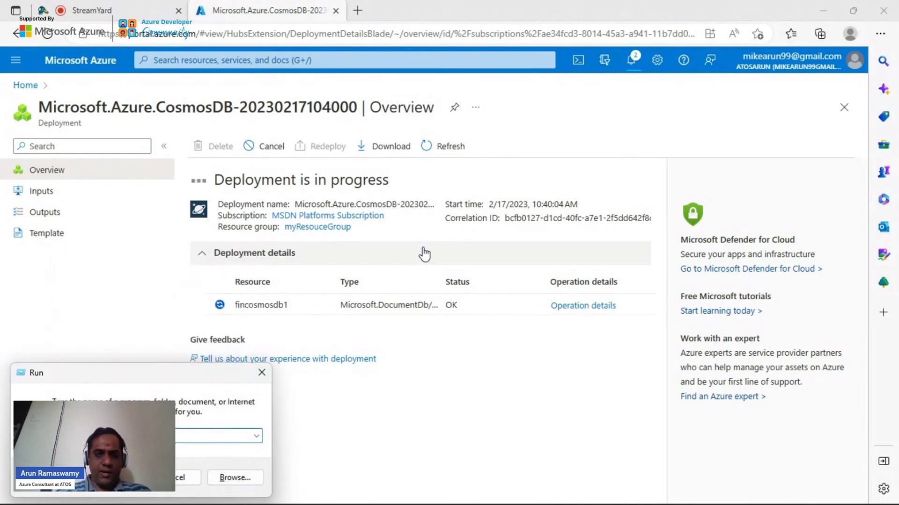
{"action": "key", "text": "Return"}
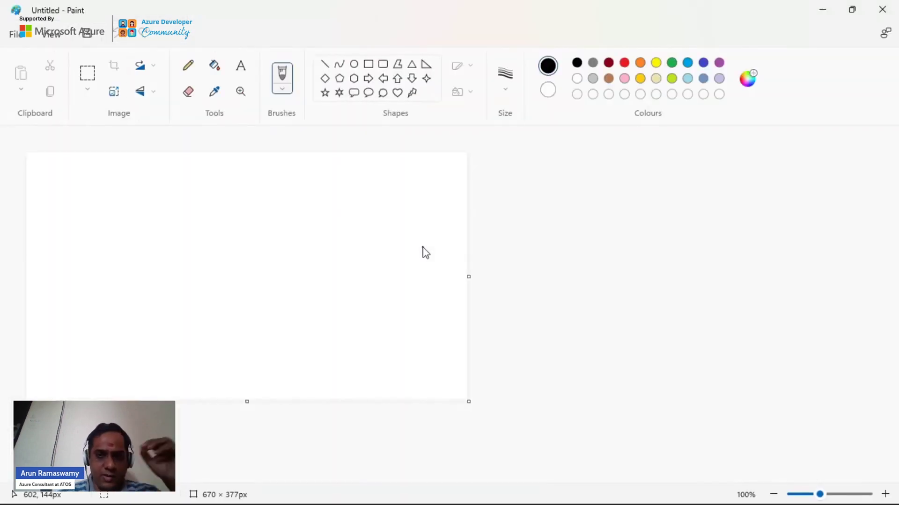
Draw a large rectangle about 422 × 318 px on the canvas and label its upper-left corner "Account"
{"action": "left_click", "coordinate": [372, 68]}
{"action": "left_click_drag", "start_coordinate": [128, 376], "coordinate": [406, 167]}
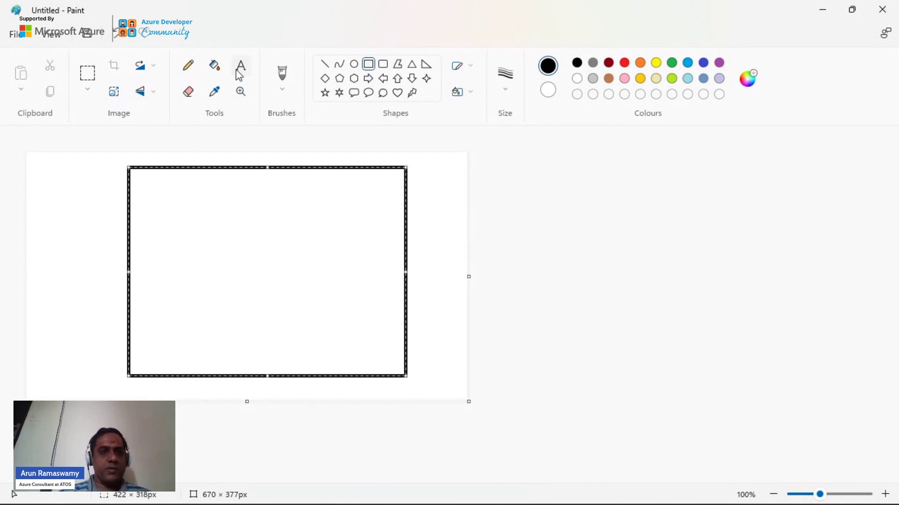
{"action": "left_click_drag", "start_coordinate": [137, 185], "coordinate": [208, 192]}
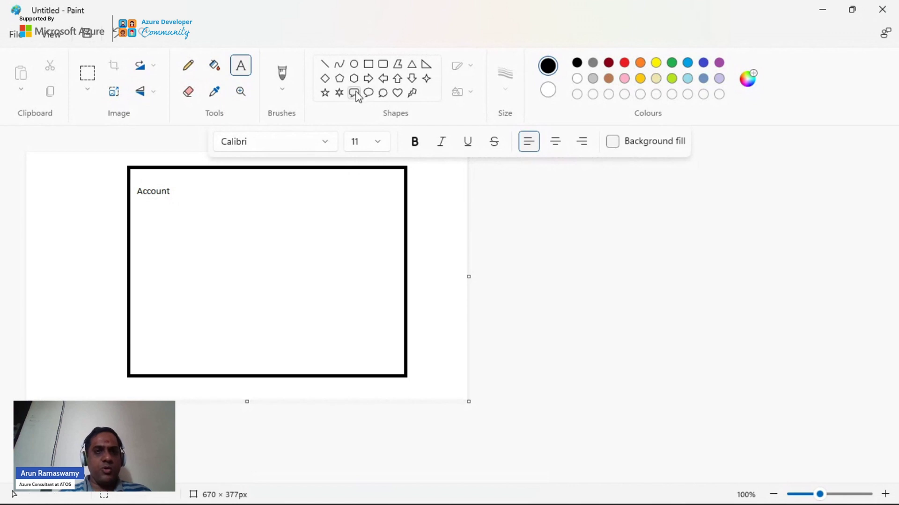
{"action": "left_click", "coordinate": [368, 67]}
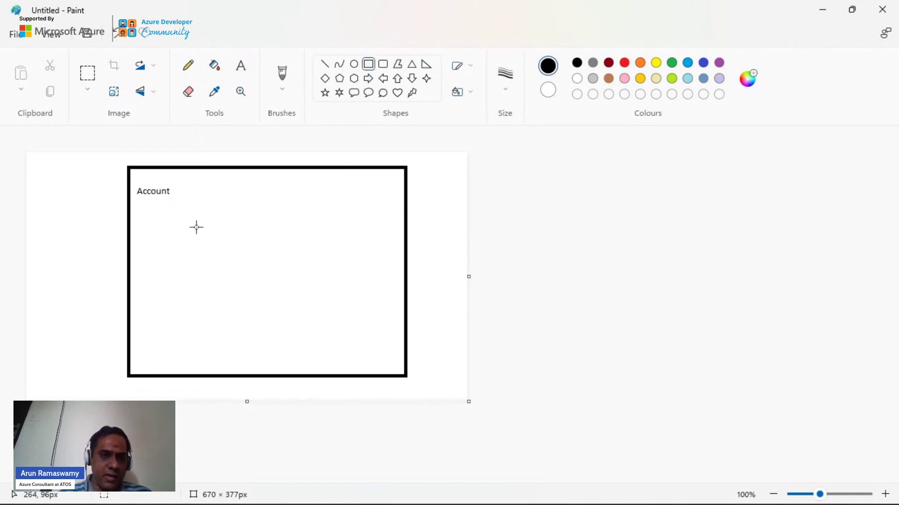
{"action": "left_click_drag", "start_coordinate": [221, 236], "coordinate": [342, 186]}
{"action": "left_click", "coordinate": [240, 66]}
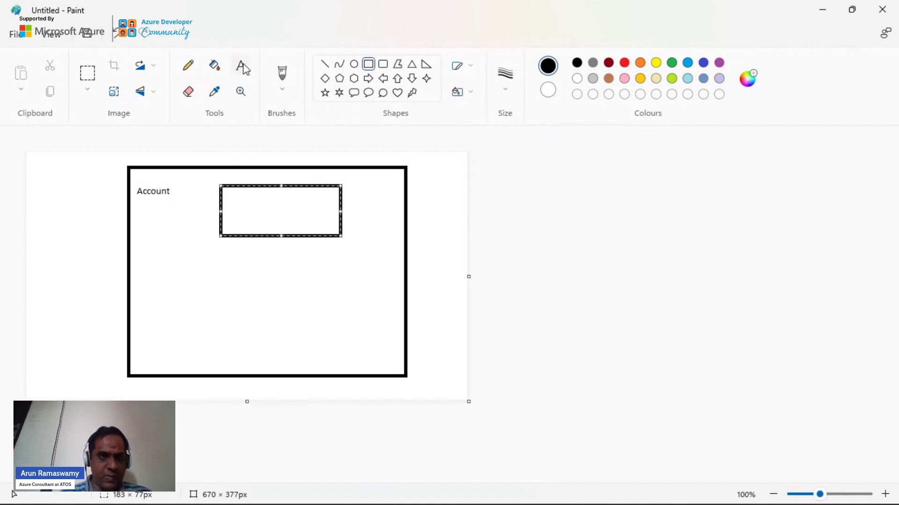
{"action": "left_click", "coordinate": [229, 225]}
{"action": "left_click_drag", "start_coordinate": [229, 227], "coordinate": [327, 200]}
{"action": "type", "text": "Databa"}
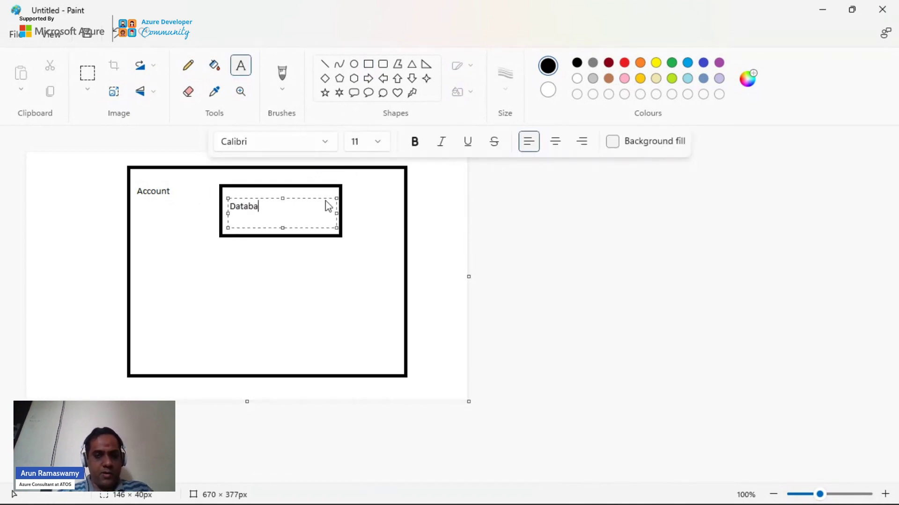
{"action": "type", "text": "se"}
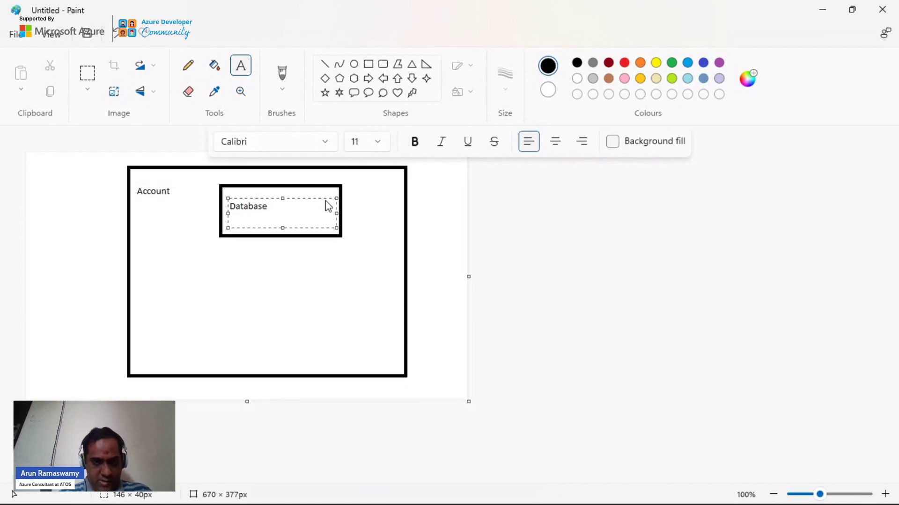
{"action": "left_click", "coordinate": [275, 236]}
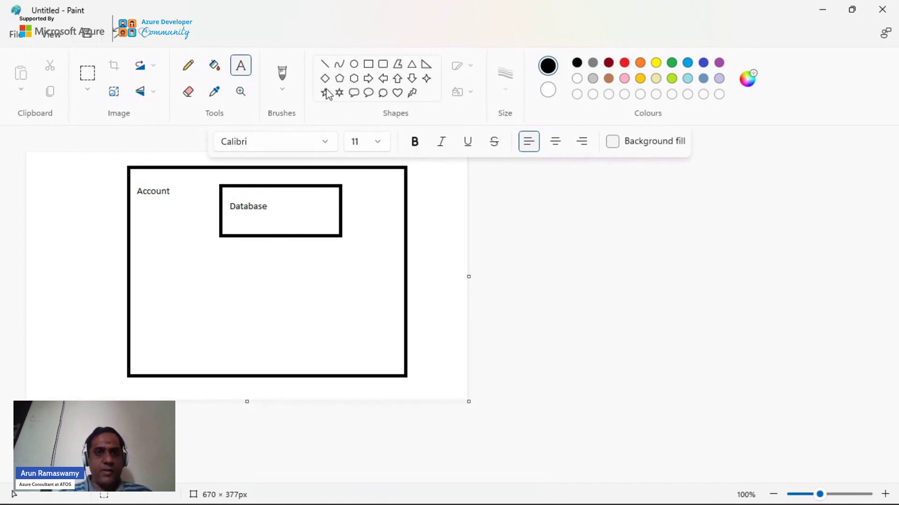
{"action": "left_click", "coordinate": [291, 230]}
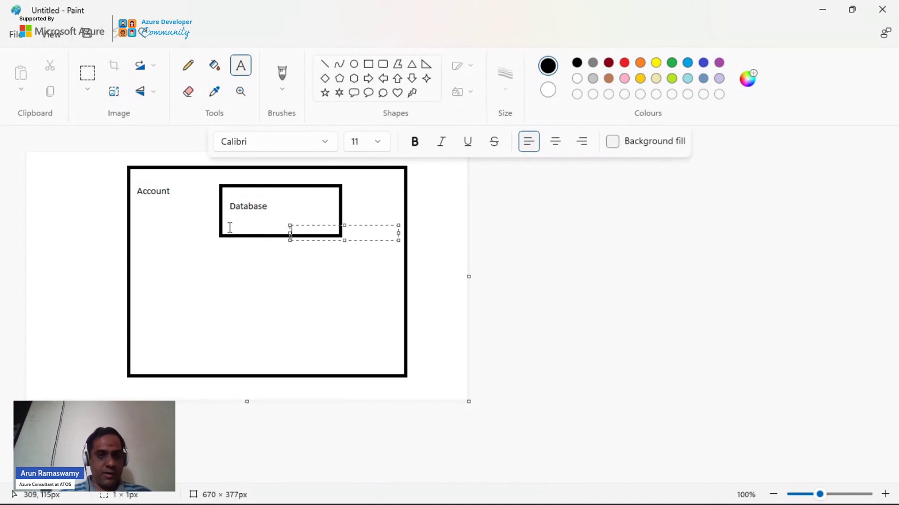
{"action": "key", "text": "ctrl+z"}
{"action": "key", "text": "ctrl+z"}
{"action": "key", "text": "ctrl+z"}
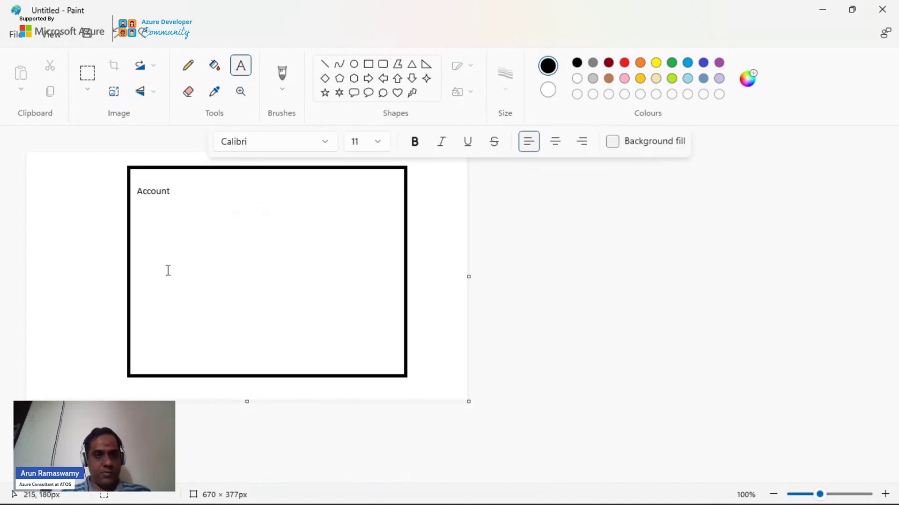
Draw a rectangle about 353 × 218 px inside the Account box and label its upper-left corner "database"
{"action": "left_click", "coordinate": [368, 64]}
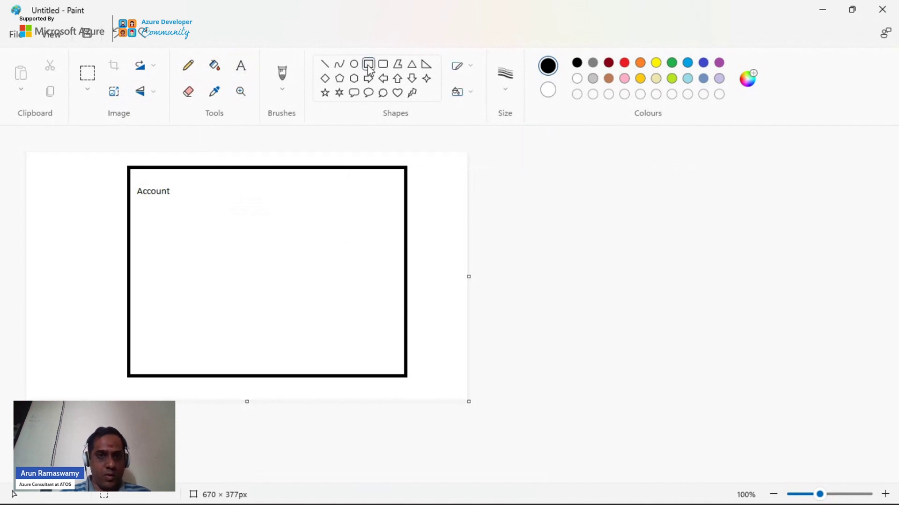
{"action": "left_click_drag", "start_coordinate": [152, 353], "coordinate": [383, 209]}
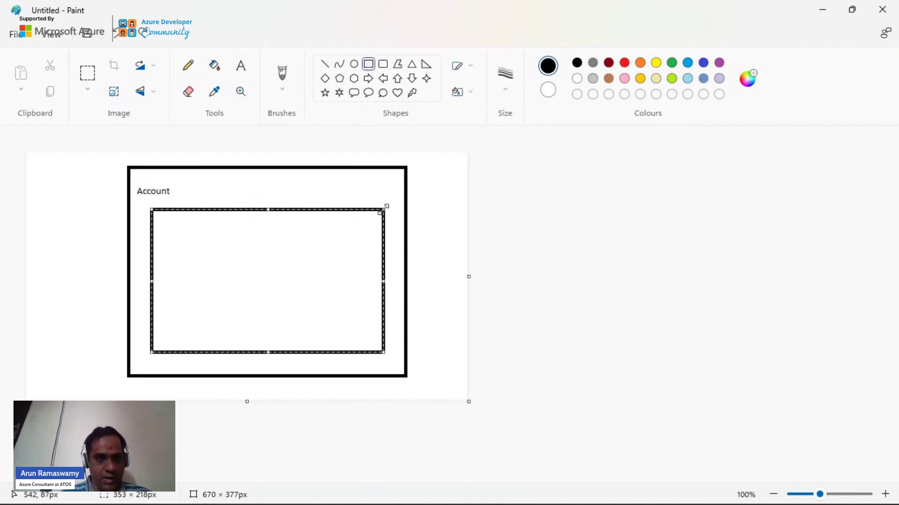
{"action": "left_click", "coordinate": [241, 66]}
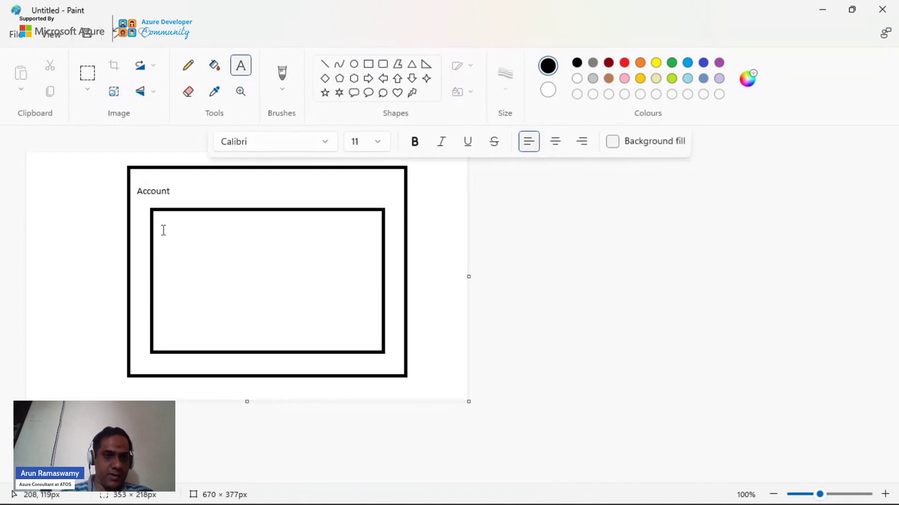
{"action": "left_click_drag", "start_coordinate": [262, 208], "coordinate": [269, 217]}
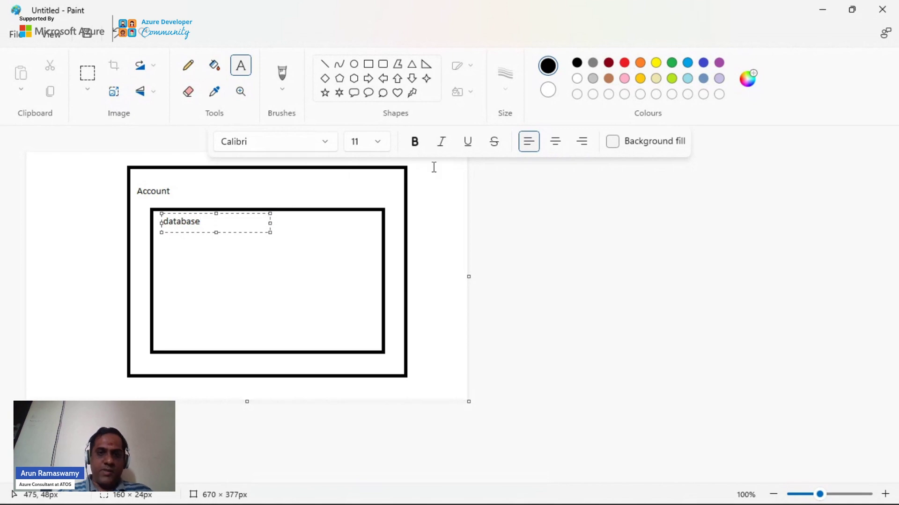
{"action": "left_click", "coordinate": [447, 204]}
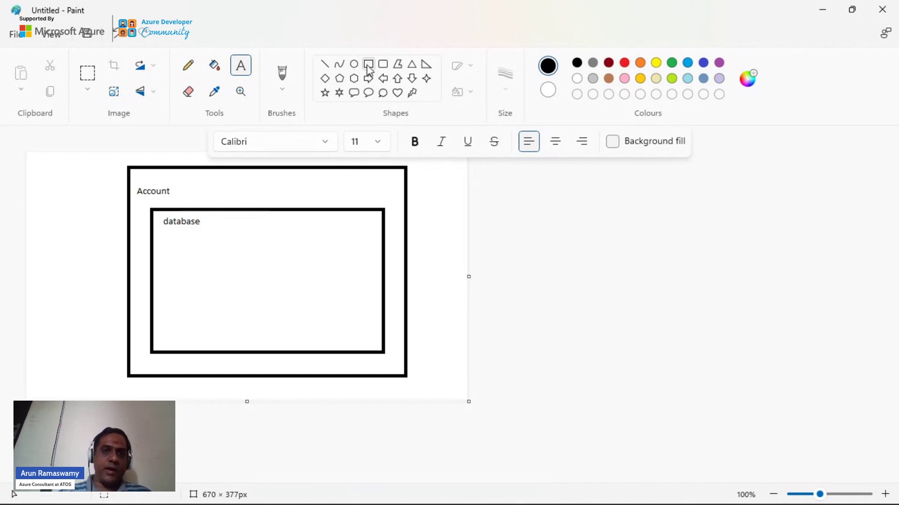
Draw a rectangle about 315 × 150 px inside the database box and label its upper-left corner "container"
{"action": "left_click", "coordinate": [368, 64]}
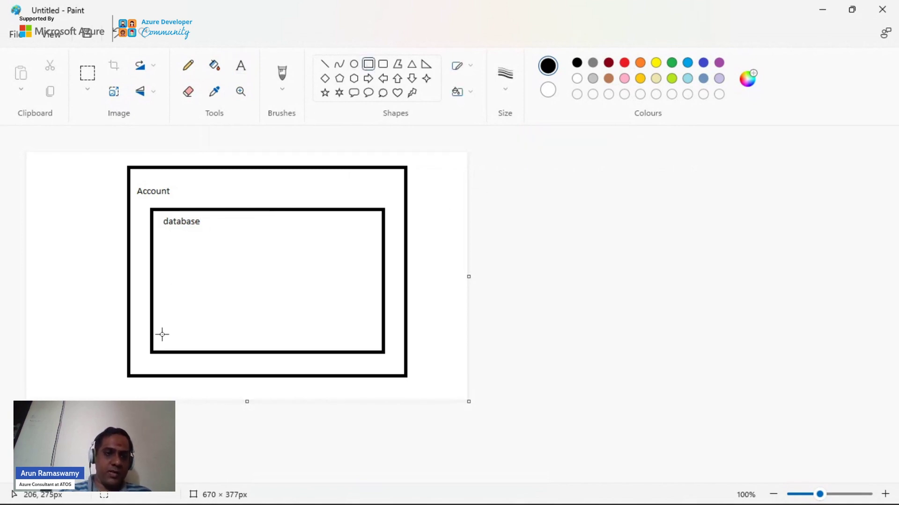
{"action": "left_click_drag", "start_coordinate": [163, 336], "coordinate": [367, 238]}
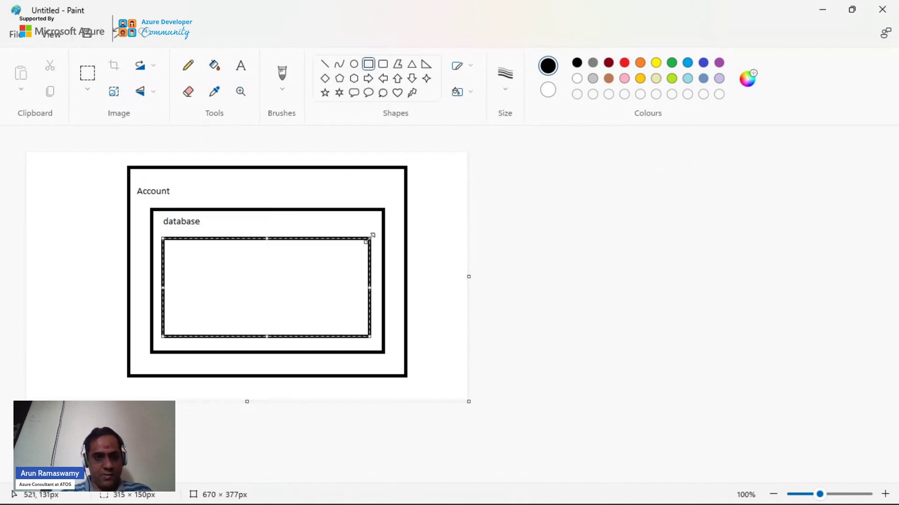
{"action": "left_click", "coordinate": [241, 72]}
{"action": "left_click_drag", "start_coordinate": [172, 264], "coordinate": [272, 248]}
{"action": "type", "text": "container"}
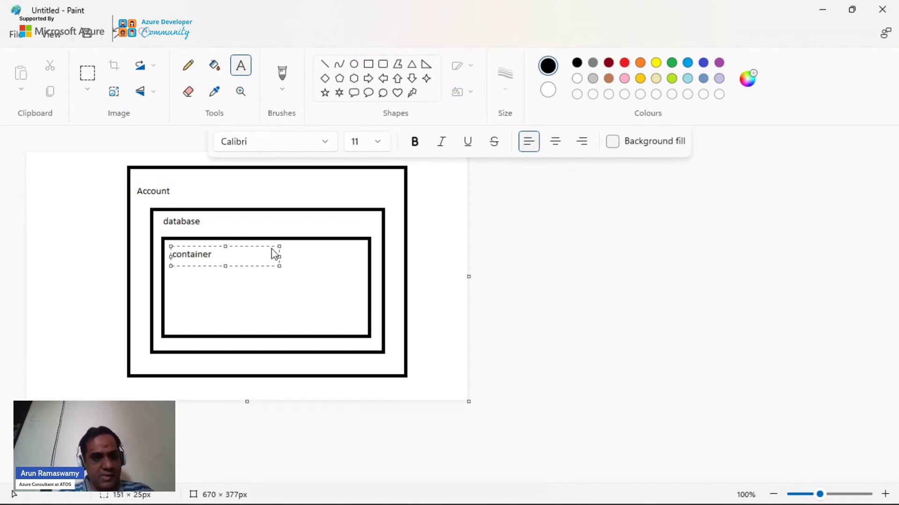
{"action": "left_click", "coordinate": [356, 230]}
Choose the rectangle shape for drawing another box in the diagram
{"action": "left_click", "coordinate": [369, 65]}
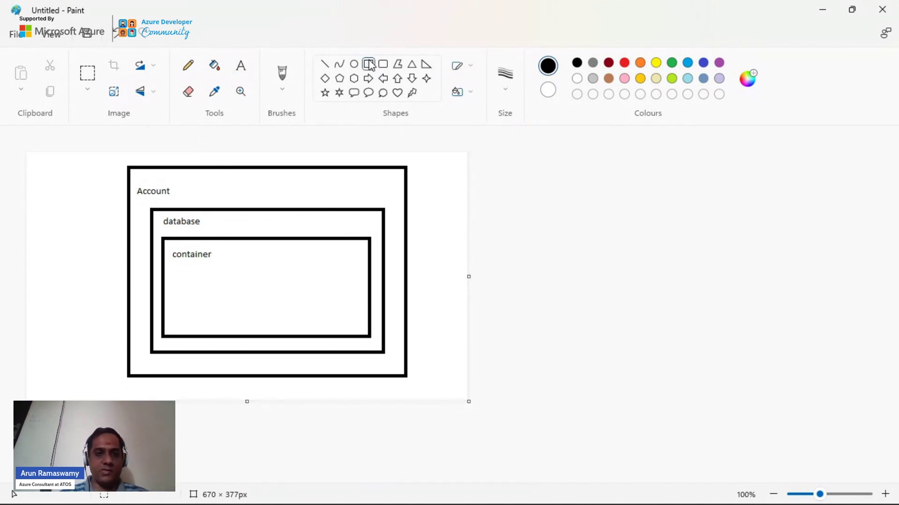